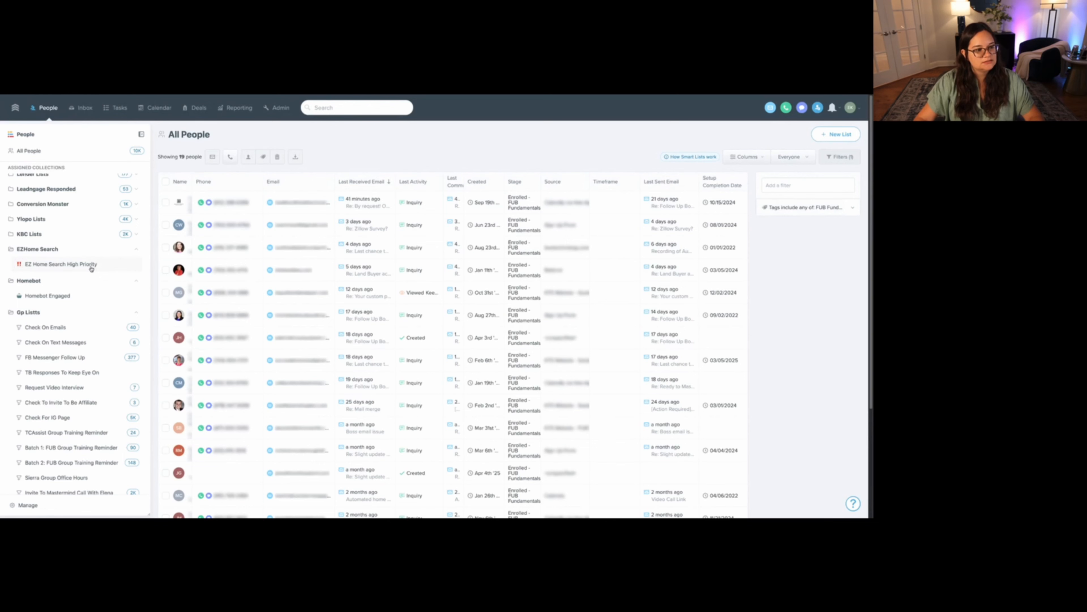
- Rename the EZ Home Search High Priority smart list as "Ez Home Search High Priority" and save it
{"action": "left_click", "coordinate": [98, 262]}
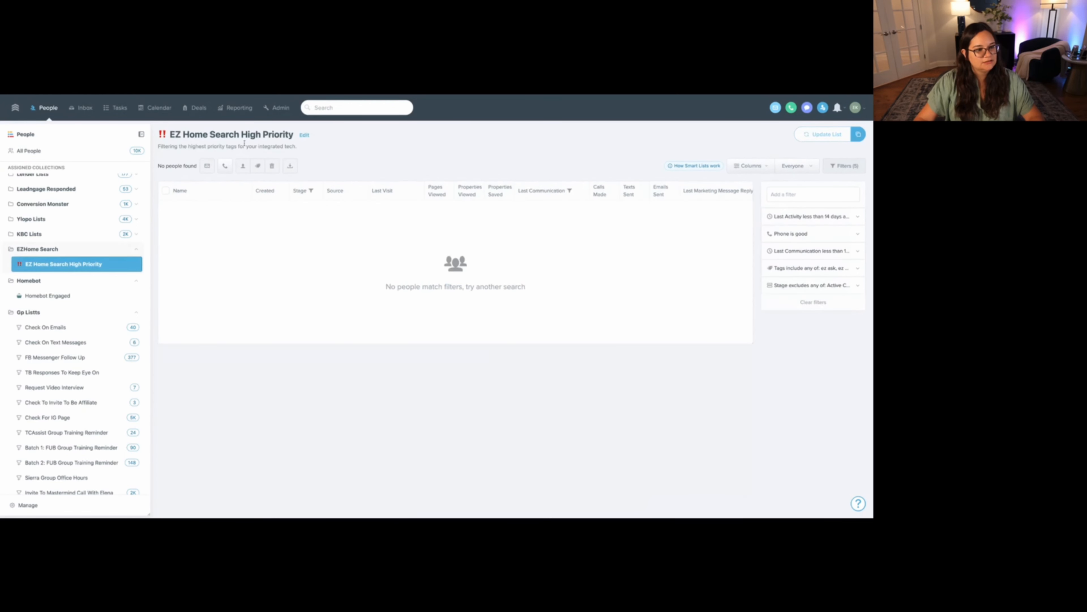
{"action": "left_click", "coordinate": [303, 135]}
{"action": "left_click_drag", "start_coordinate": [362, 180], "coordinate": [348, 182]}
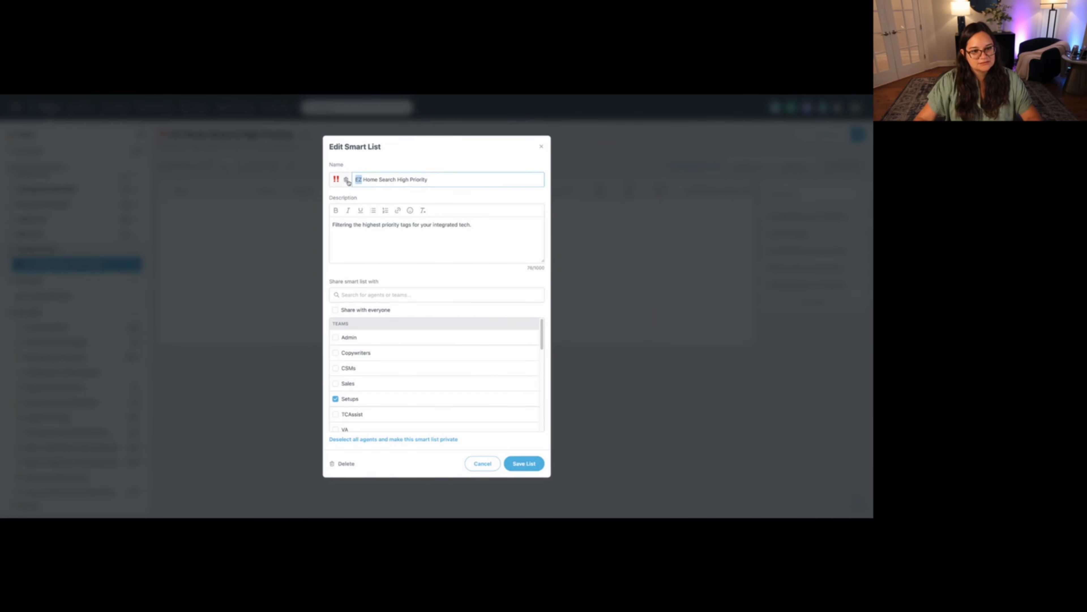
{"action": "type", "text": "Ez"}
{"action": "left_click", "coordinate": [524, 463]}
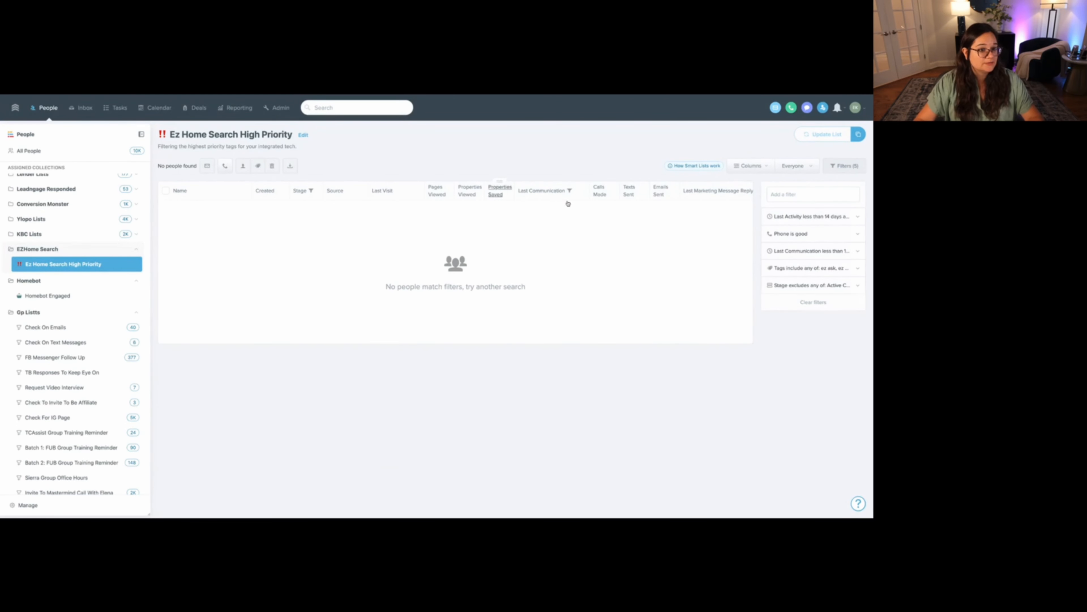
- Open the All People list and remove its existing FUB Fundamentals Enrollment tag filter
{"action": "scroll", "coordinate": [94, 261], "scroll_direction": "up", "scroll_amount": 2}
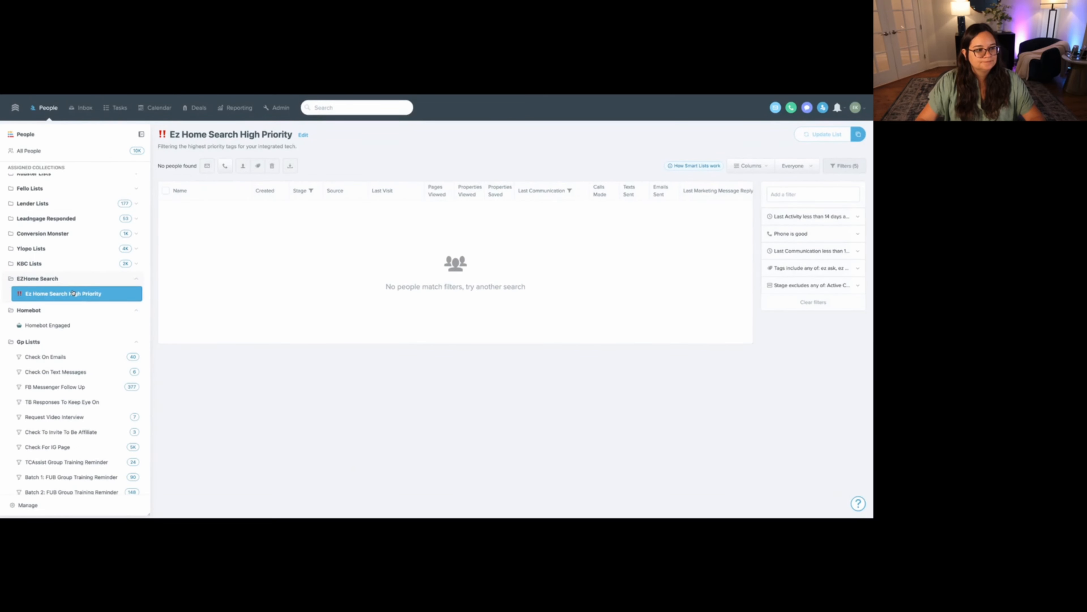
{"action": "scroll", "coordinate": [74, 293], "scroll_direction": "up", "scroll_amount": 5}
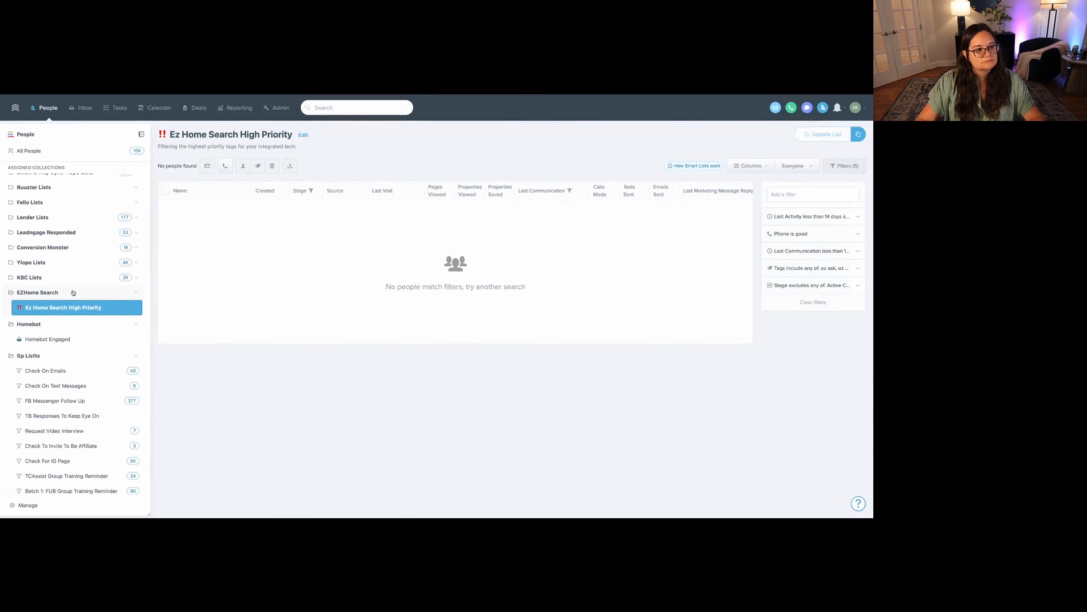
{"action": "left_click", "coordinate": [40, 152]}
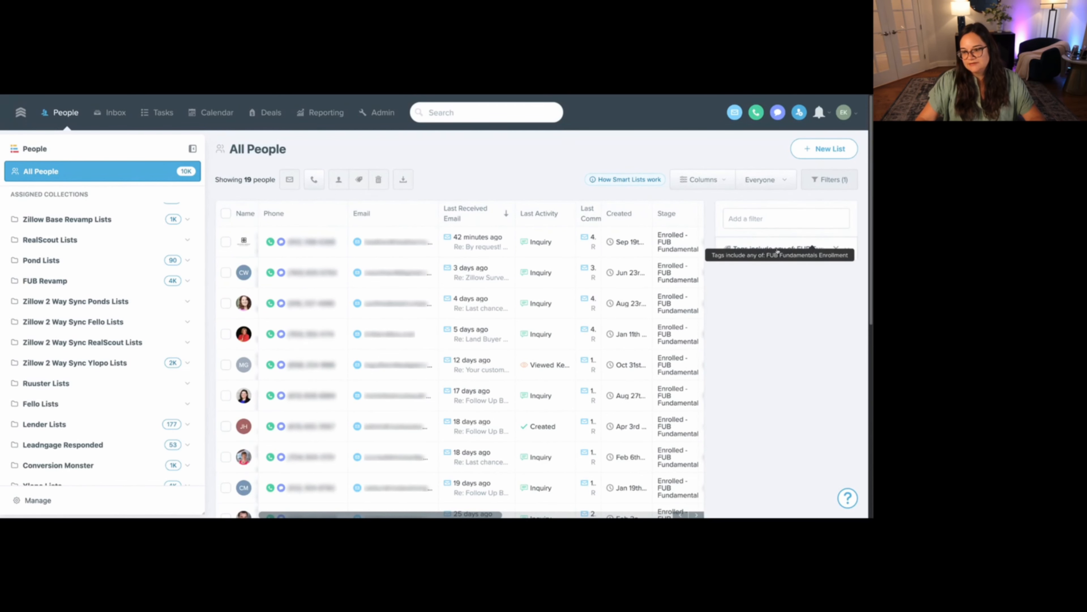
{"action": "left_click", "coordinate": [836, 249]}
- Add a Tags filter to All People that includes any of the tag "ez ask"
{"action": "left_click", "coordinate": [820, 217]}
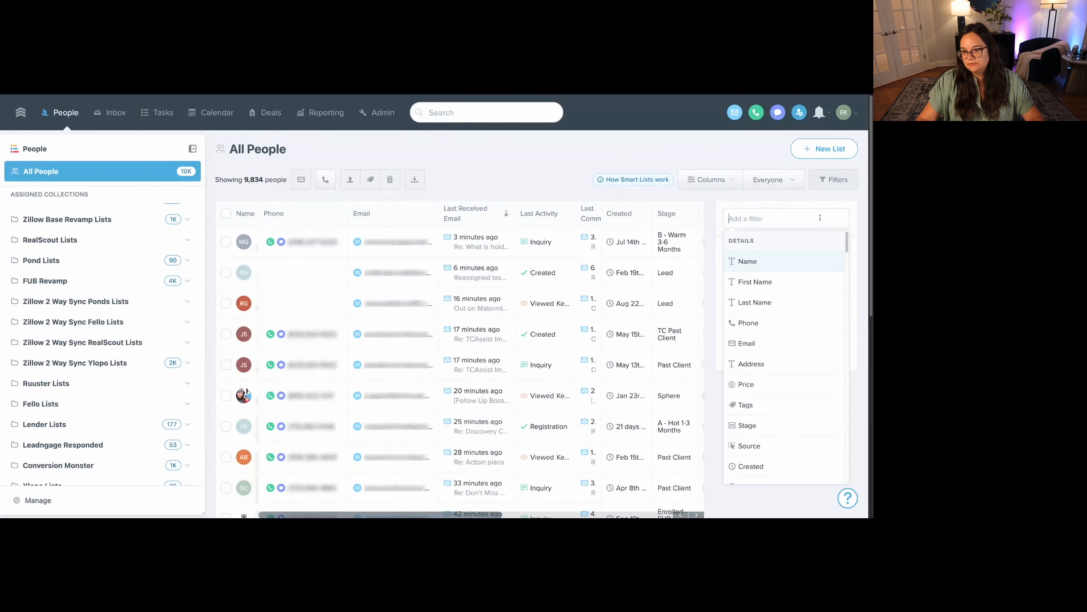
{"action": "type", "text": "tag"}
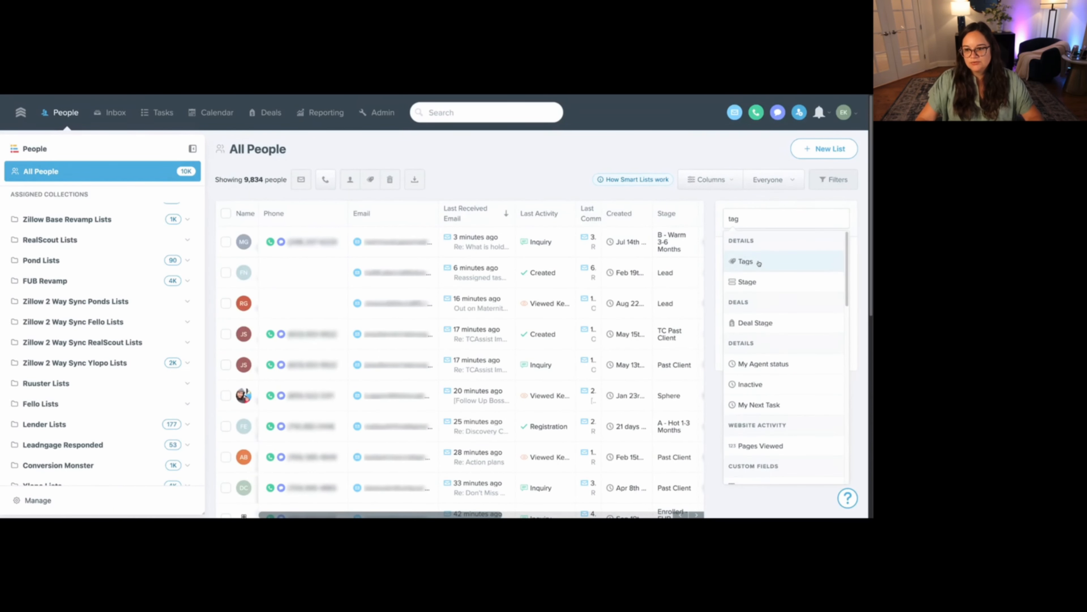
{"action": "left_click", "coordinate": [746, 262]}
{"action": "left_click", "coordinate": [745, 292]}
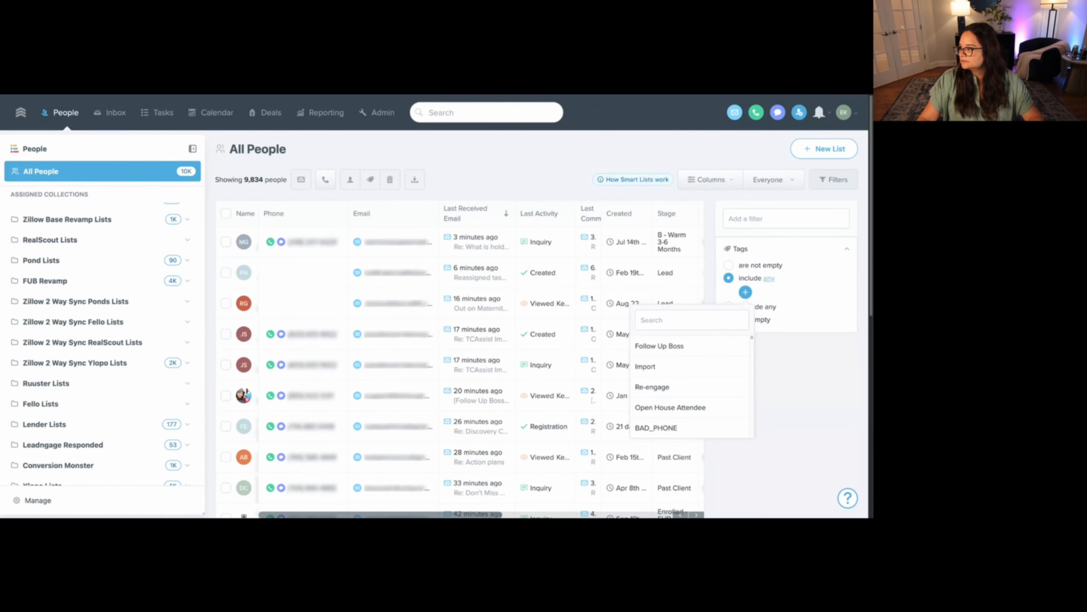
{"action": "key", "text": "super+minus"}
{"action": "key", "text": "super+minus"}
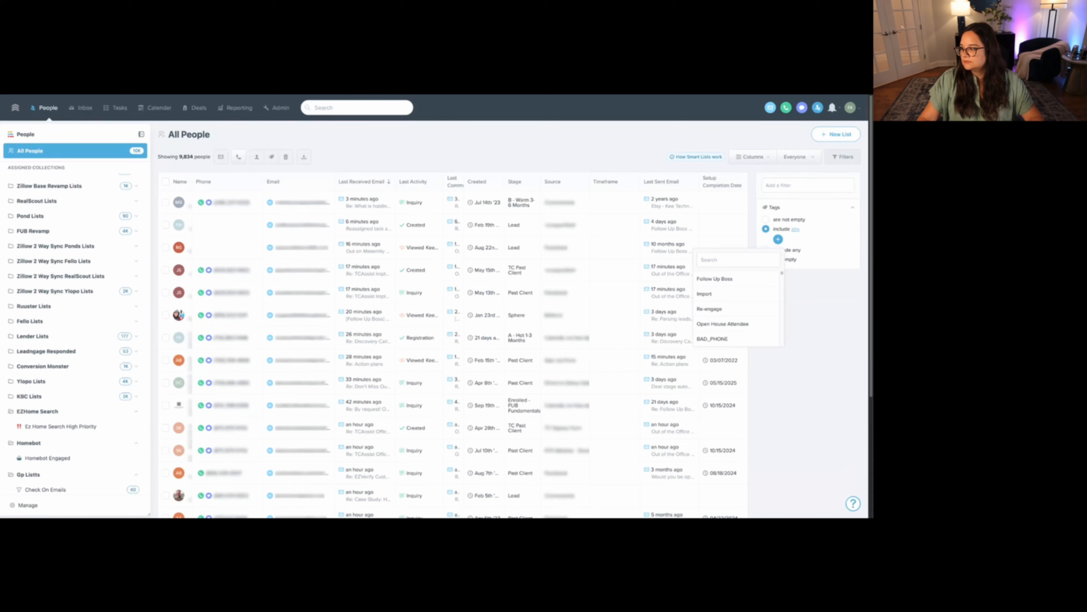
{"action": "key", "text": "super+plus"}
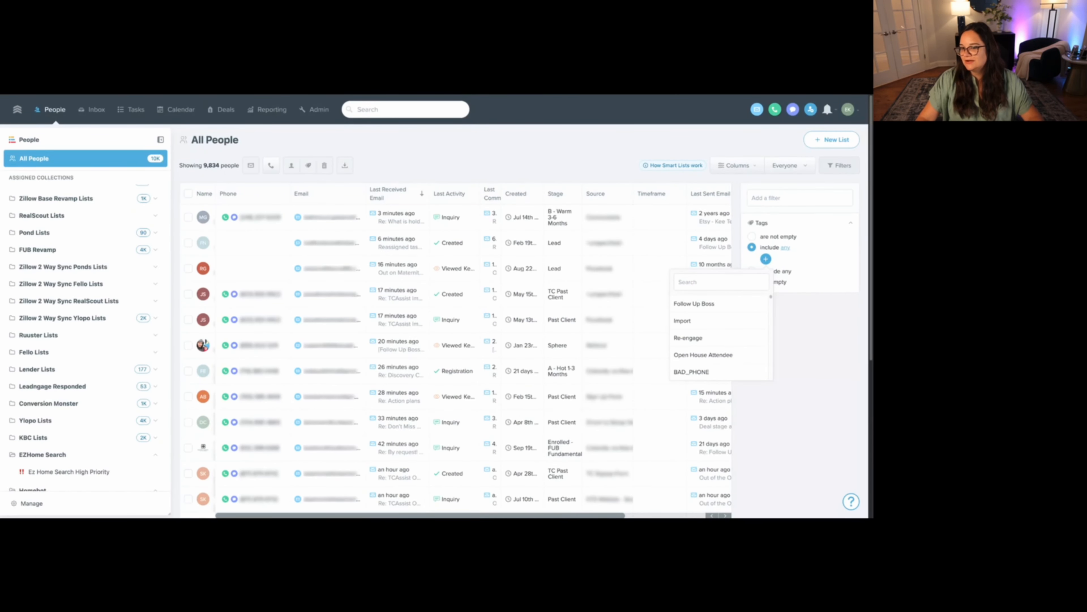
{"action": "key", "text": "super+plus"}
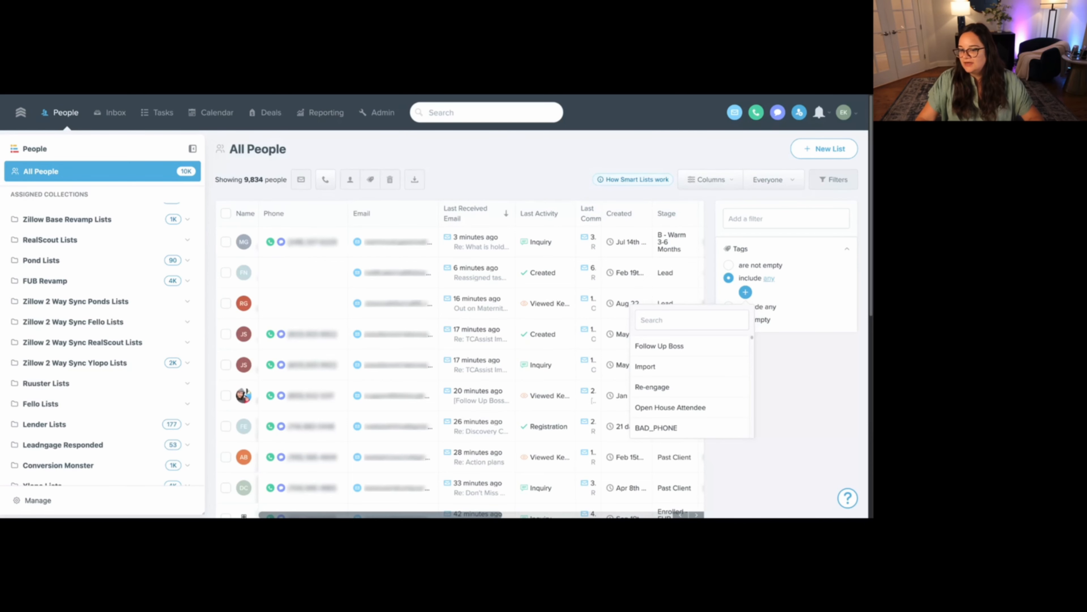
{"action": "type", "text": "ez ask"}
{"action": "left_click", "coordinate": [663, 346]}
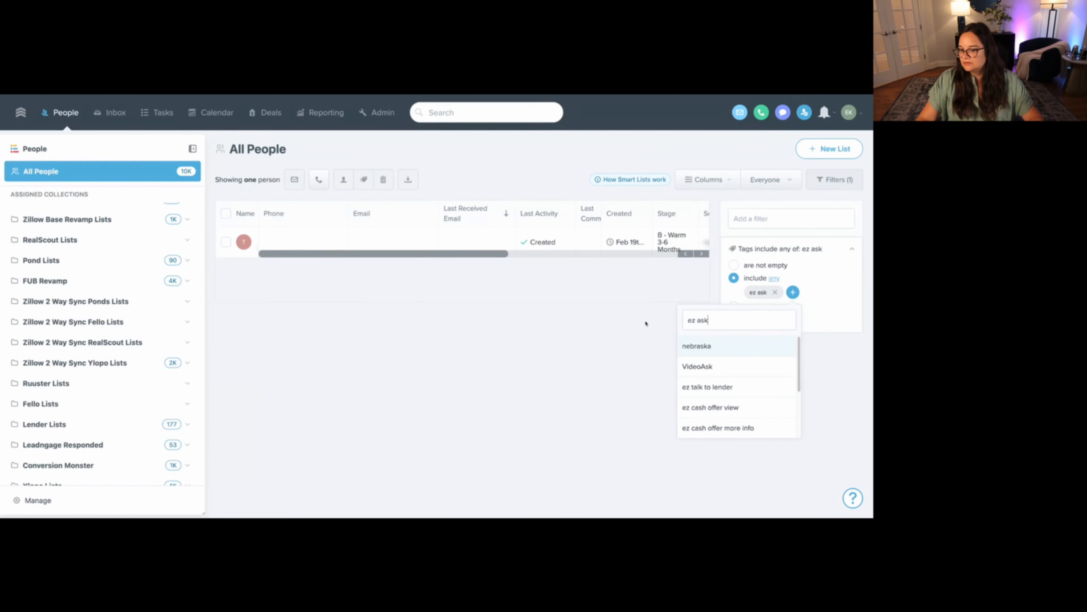
- Add the tags "ez home tour" and "ez pre-approval" to the included tags of the filter
{"action": "left_click_drag", "start_coordinate": [732, 319], "coordinate": [683, 319]}
{"action": "type", "text": "ez home tour"}
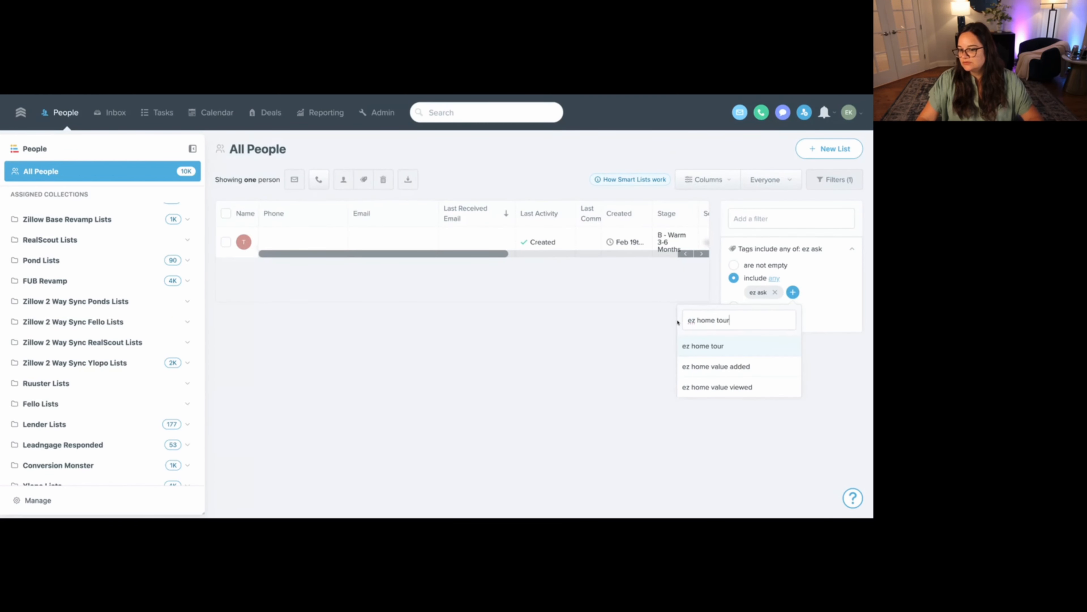
{"action": "left_click", "coordinate": [723, 346]}
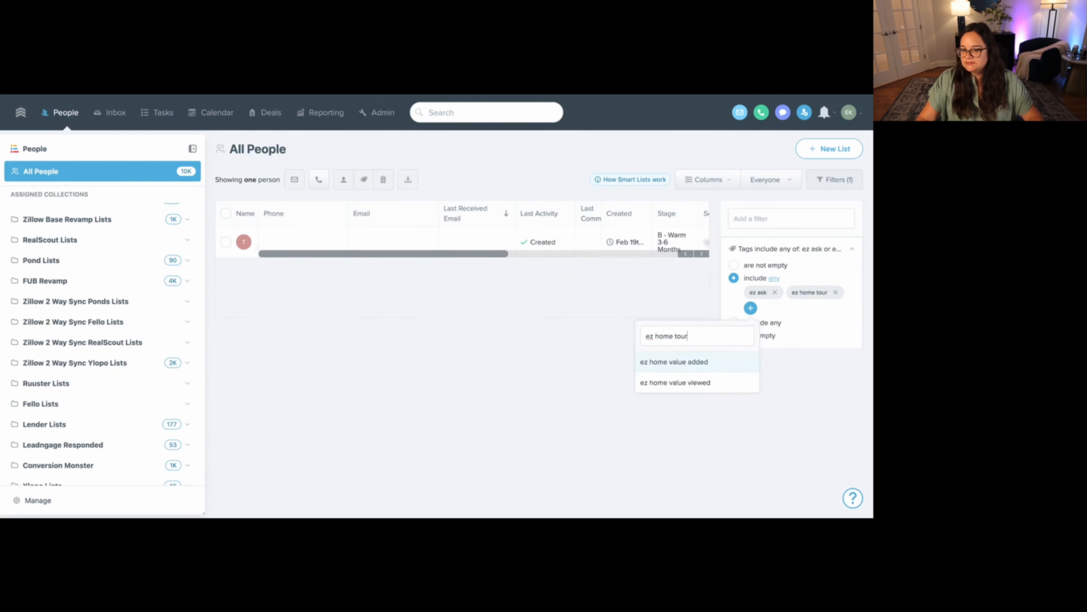
{"action": "key", "text": "ctrl+a"}
{"action": "type", "text": "ez pre-approval"}
{"action": "key", "text": "ctrl+a"}
{"action": "type", "text": "ez pre-approval"}
{"action": "left_click", "coordinate": [664, 362]}
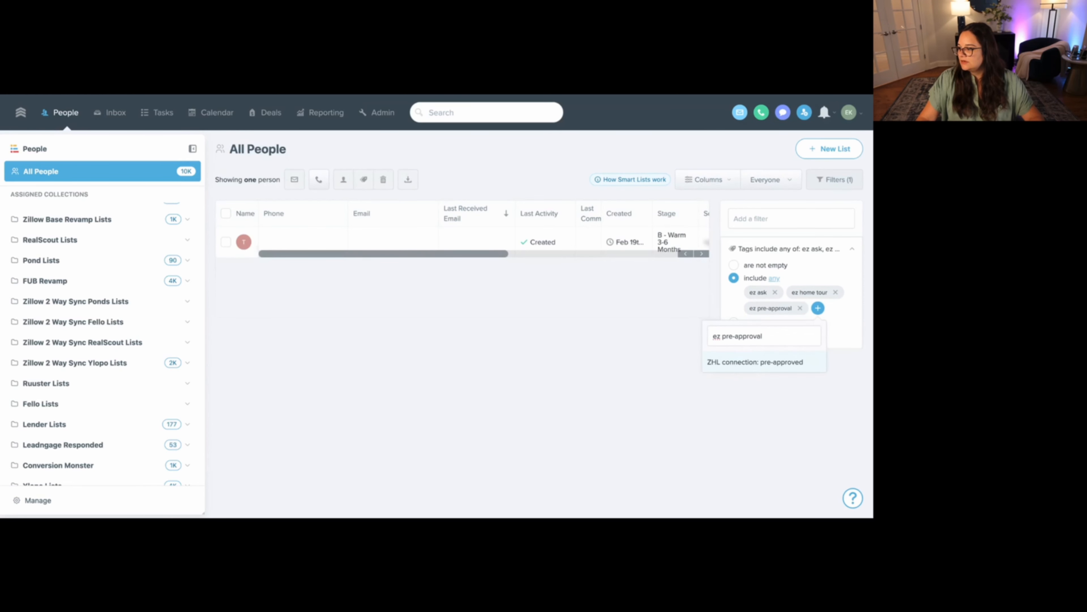
- Include the tags "ez talk to lender" and "ez cma request" in the Tags filter
{"action": "key", "text": "ctrl+a"}
{"action": "type", "text": "ez talk to lender"}
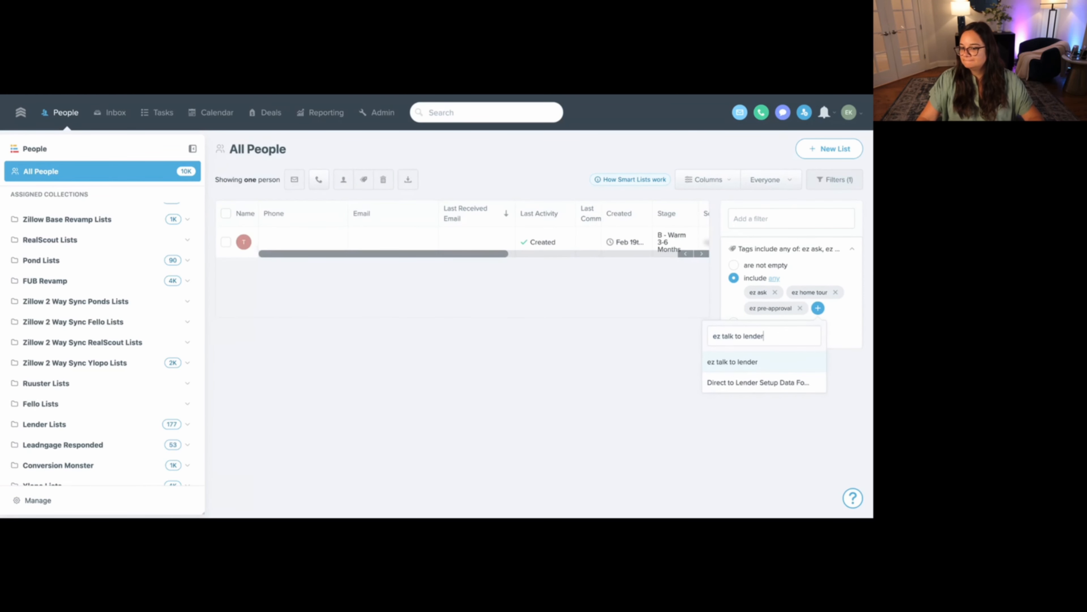
{"action": "left_click", "coordinate": [710, 361]}
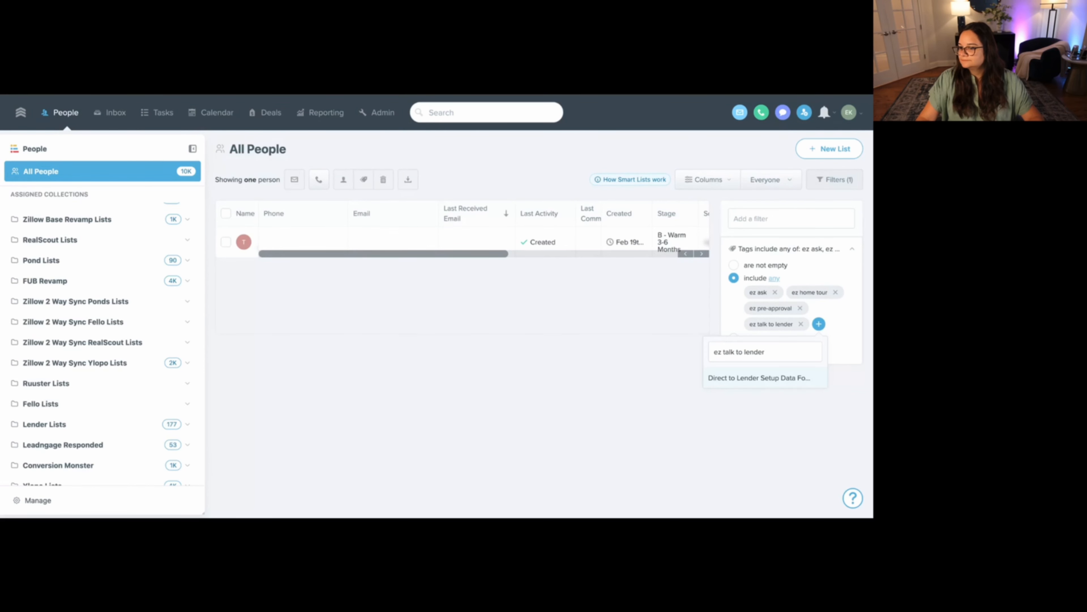
{"action": "key", "text": "super+a"}
{"action": "type", "text": "ez cma request"}
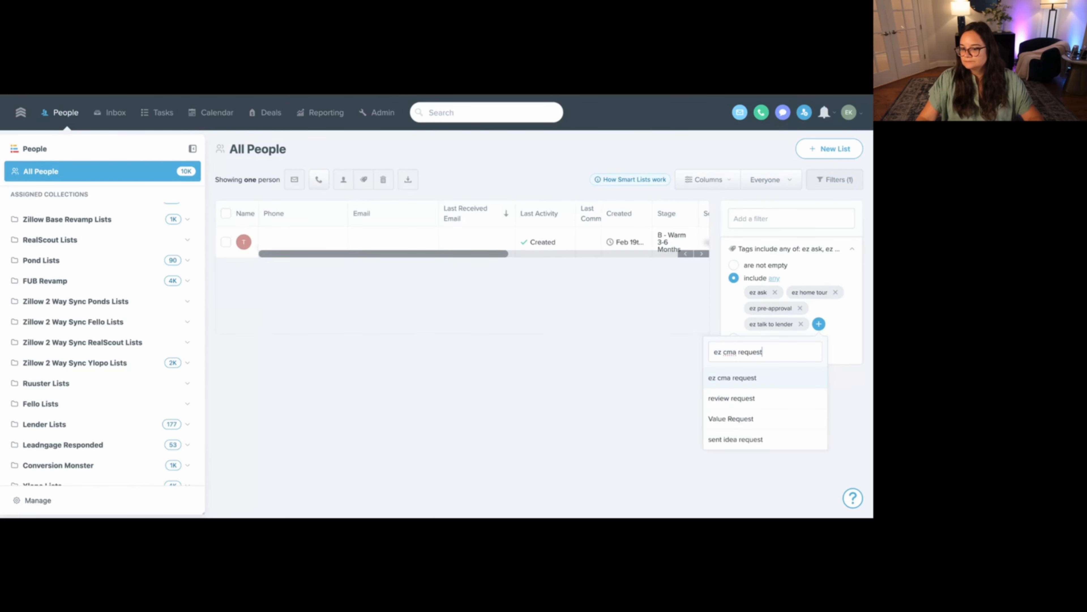
{"action": "left_click", "coordinate": [759, 378]}
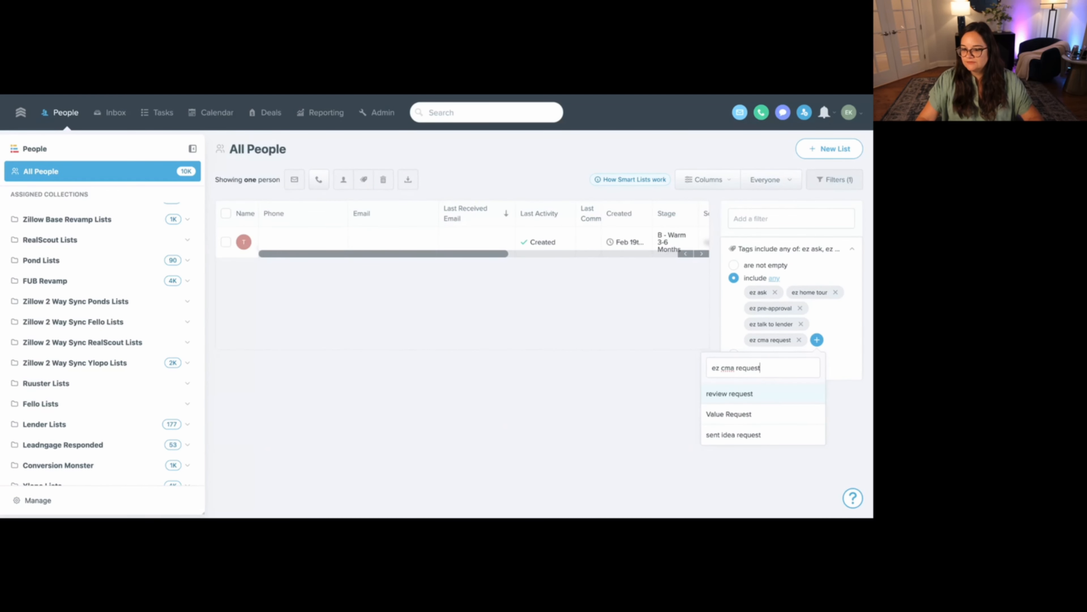
- Include the tags "ez cash offer more info" and "ez cash offer unavailable more info" in the Tags filter
{"action": "key", "text": "super+a"}
{"action": "type", "text": "ez cash offer more info"}
{"action": "left_click", "coordinate": [759, 394]}
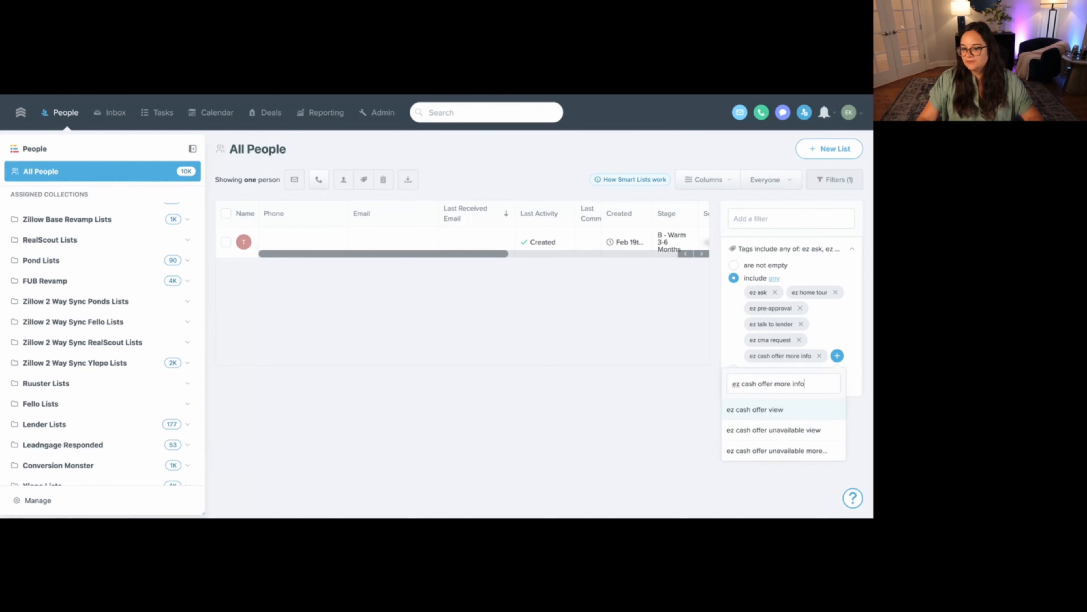
{"action": "key", "text": "super+a"}
{"action": "type", "text": "ez cash offer unavailable more info"}
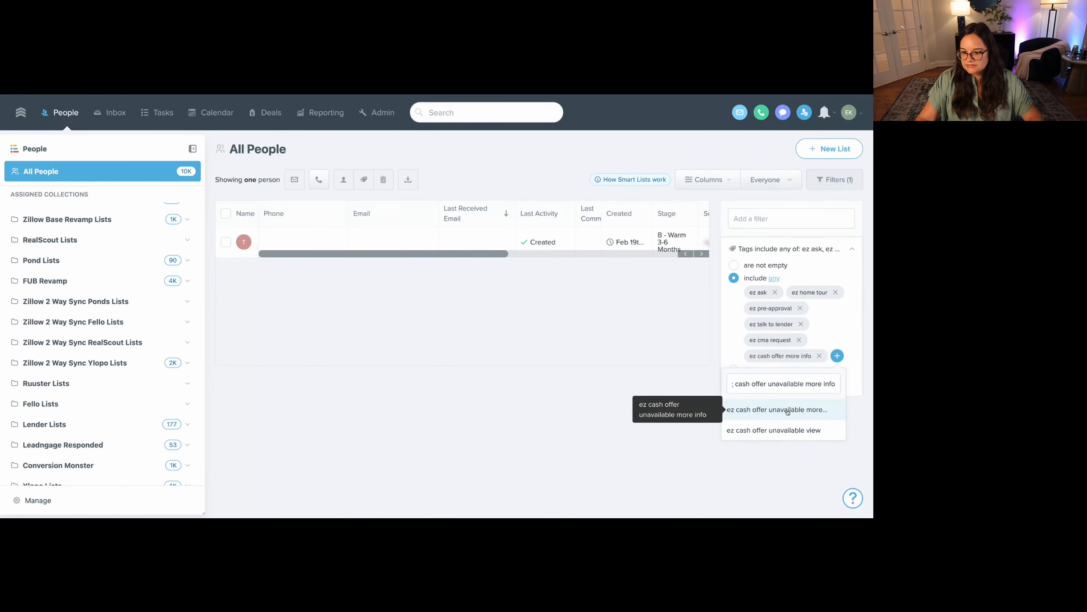
{"action": "left_click", "coordinate": [787, 409]}
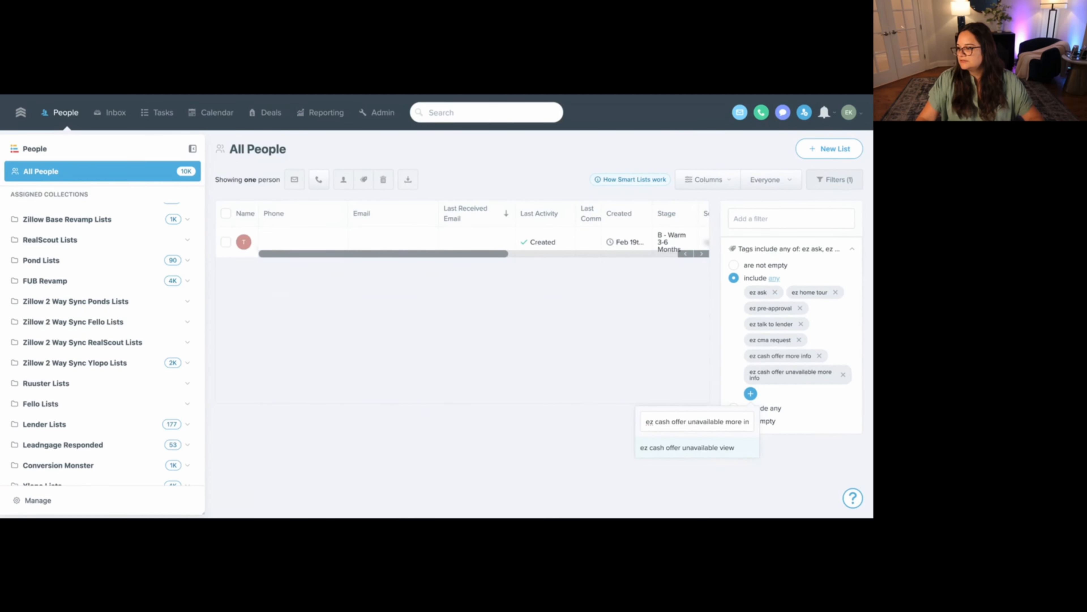
- Include the tags "ez cash offer unavailable view" and "ez home value added" in the Tags filter
{"action": "triple_click", "coordinate": [679, 422]}
{"action": "type", "text": "ez cash offer unavailable view"}
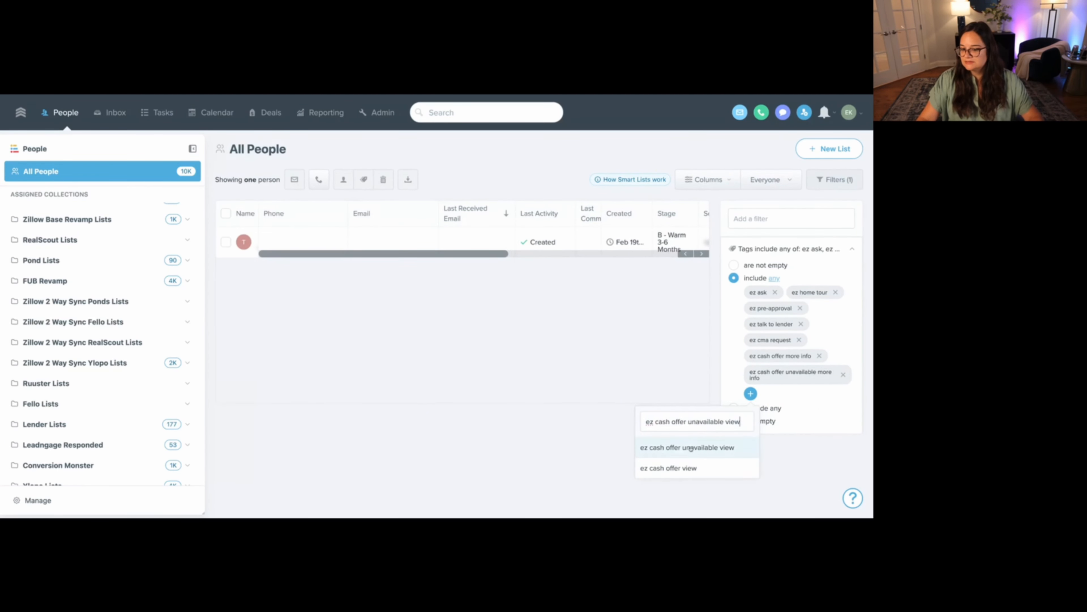
{"action": "left_click", "coordinate": [668, 450]}
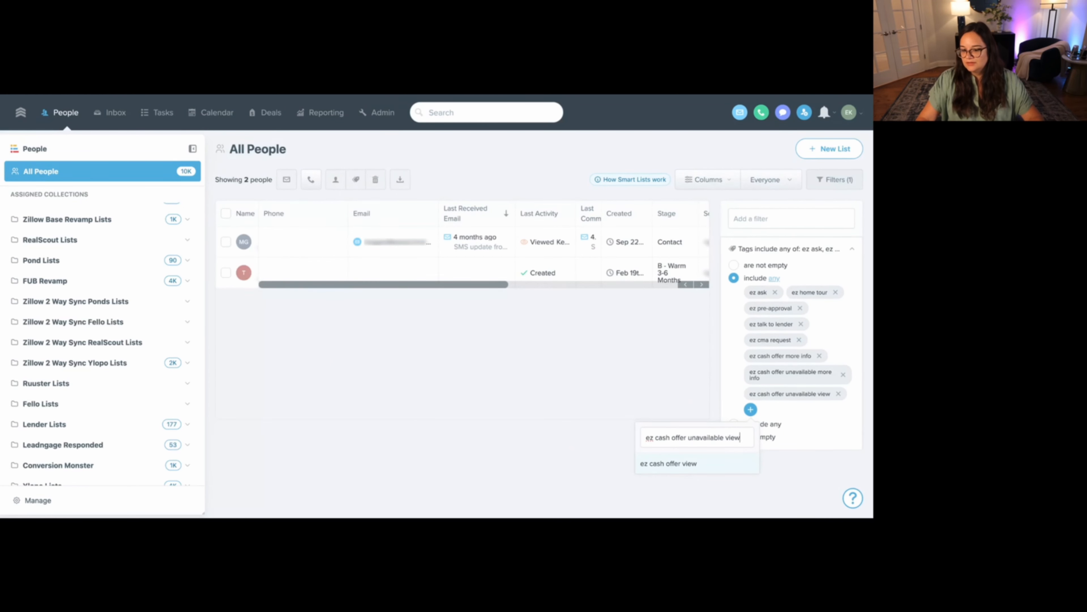
{"action": "triple_click", "coordinate": [695, 437]}
{"action": "type", "text": "ez home value added"}
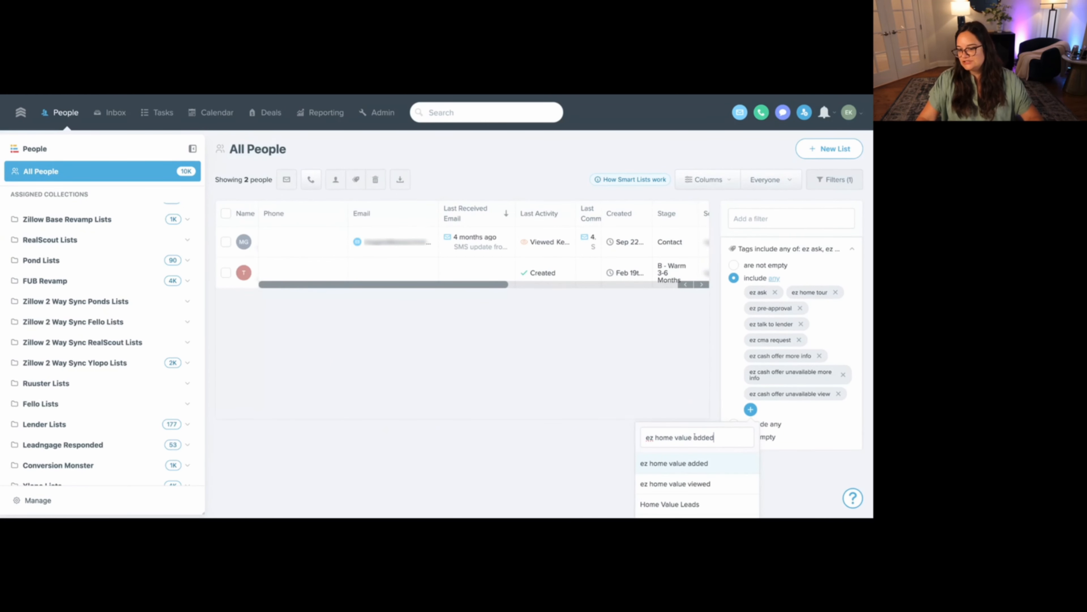
{"action": "left_click", "coordinate": [703, 467]}
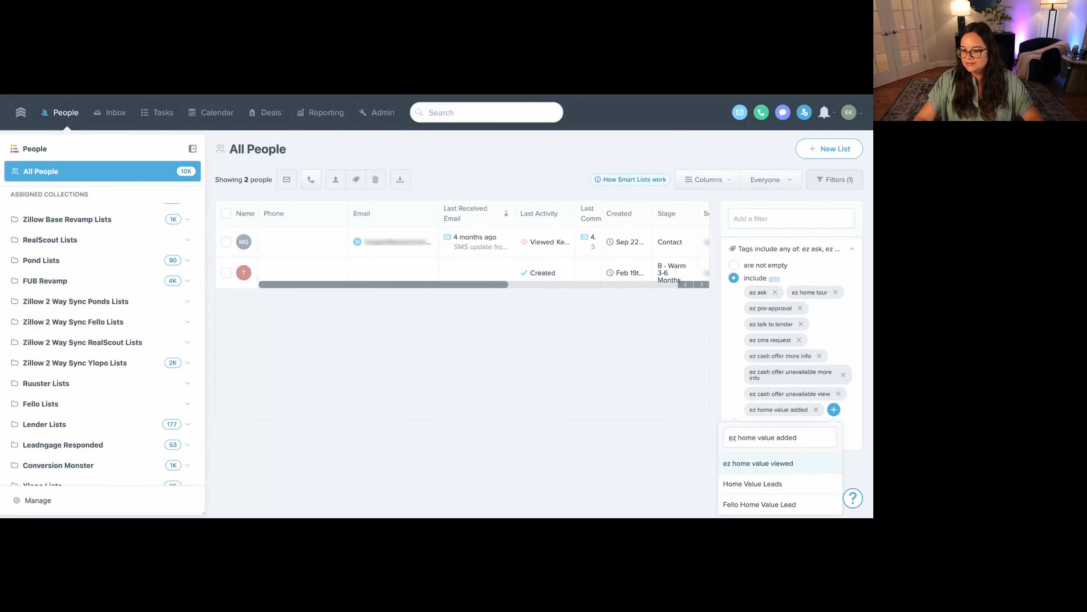
- Include the tag "ez home value viewed" in the Tags filter and close the tag selection
{"action": "left_click_drag", "start_coordinate": [798, 437], "coordinate": [718, 444]}
{"action": "type", "text": "ez home value viewed"}
{"action": "left_click", "coordinate": [728, 464]}
{"action": "left_click", "coordinate": [565, 419]}
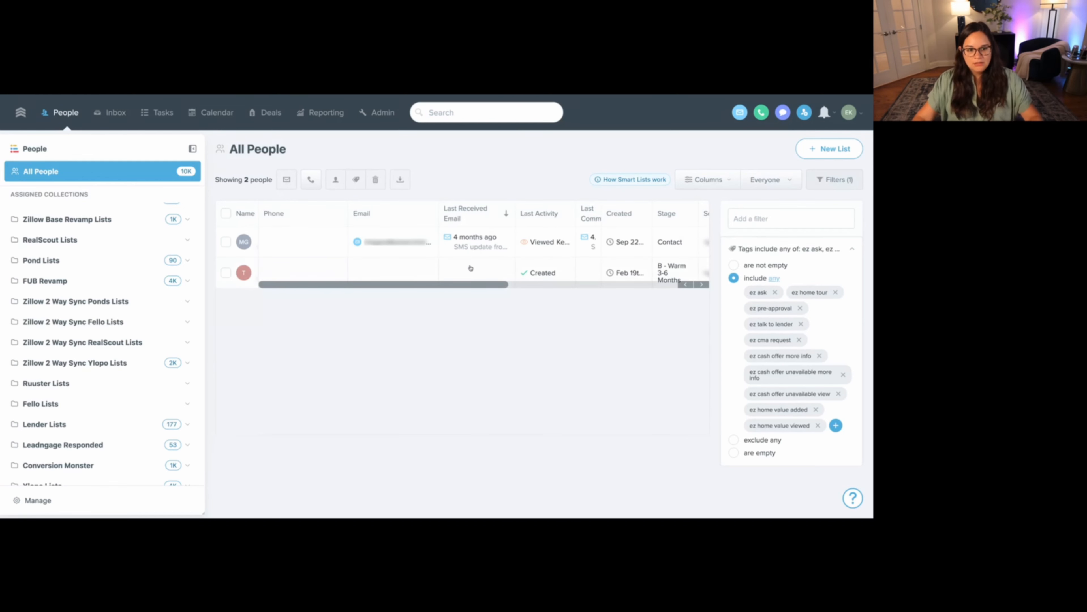
{"action": "mouse_move", "coordinate": [505, 285]}
{"action": "left_mouse_down"}
{"action": "mouse_move", "coordinate": [631, 285]}
{"action": "mouse_move", "coordinate": [507, 285]}
{"action": "left_mouse_up"}
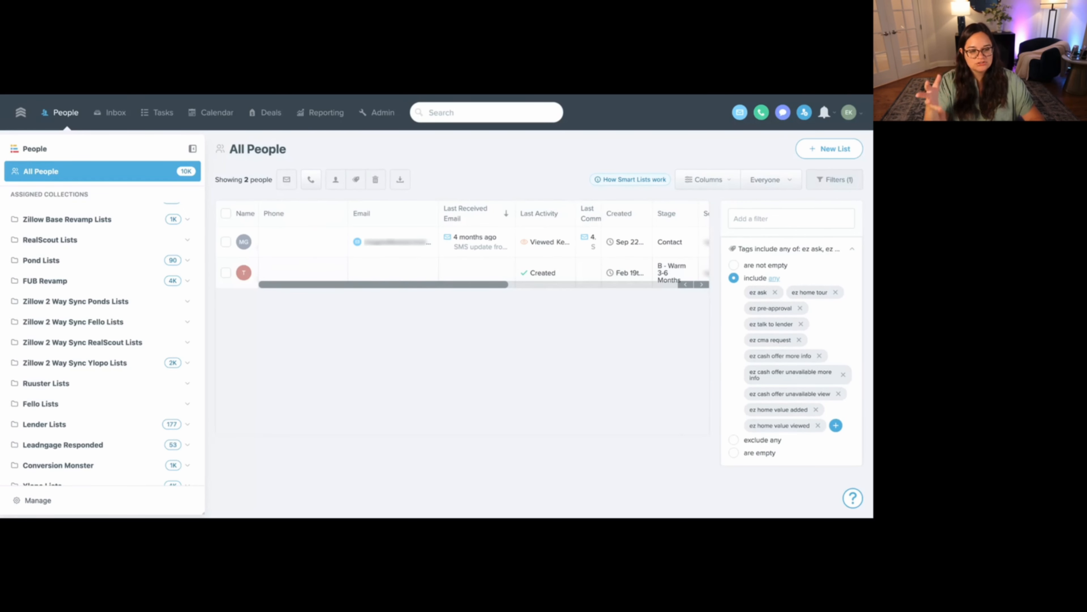
- Filter the people list to contacts whose Phone is good
{"action": "left_click", "coordinate": [278, 217]}
{"action": "left_click", "coordinate": [285, 279]}
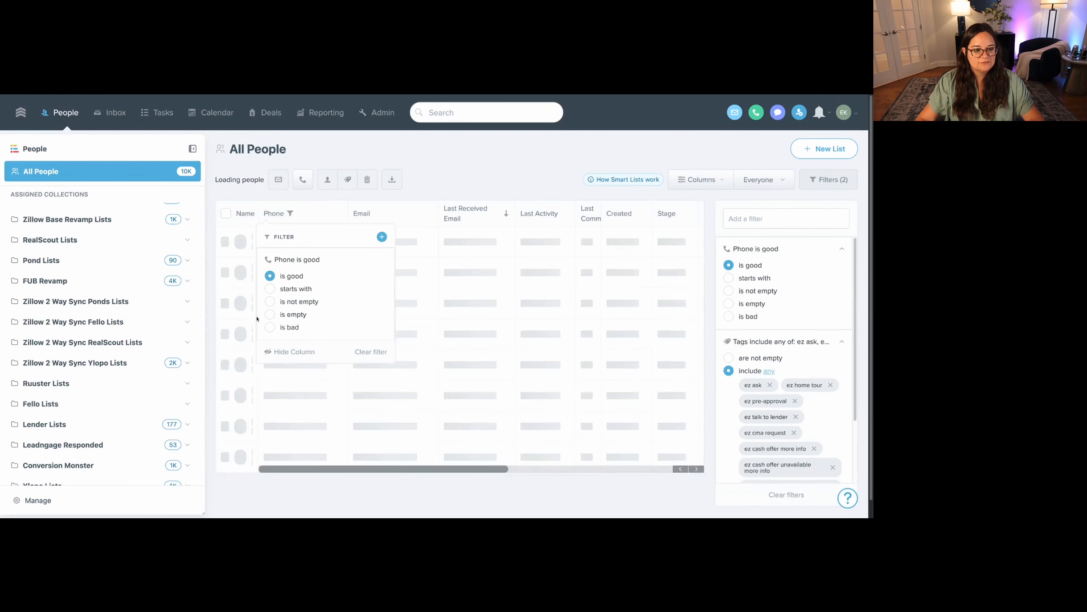
{"action": "left_click", "coordinate": [457, 164]}
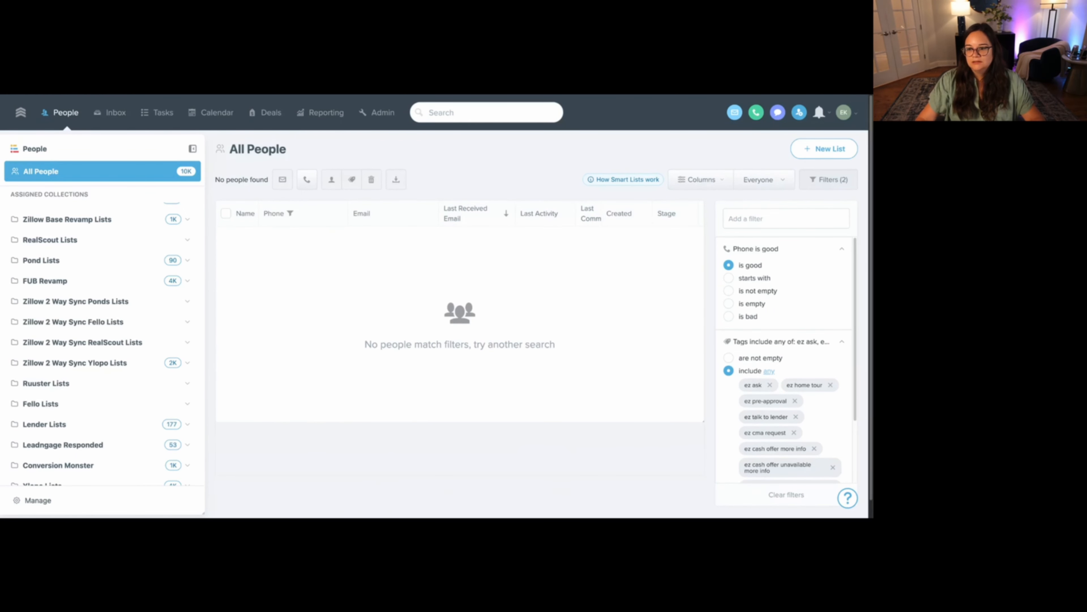
- Sort the people list by Last Activity from new to old
{"action": "scroll", "coordinate": [788, 360], "scroll_direction": "down", "scroll_amount": 3}
{"action": "scroll", "coordinate": [788, 360], "scroll_direction": "up", "scroll_amount": 3}
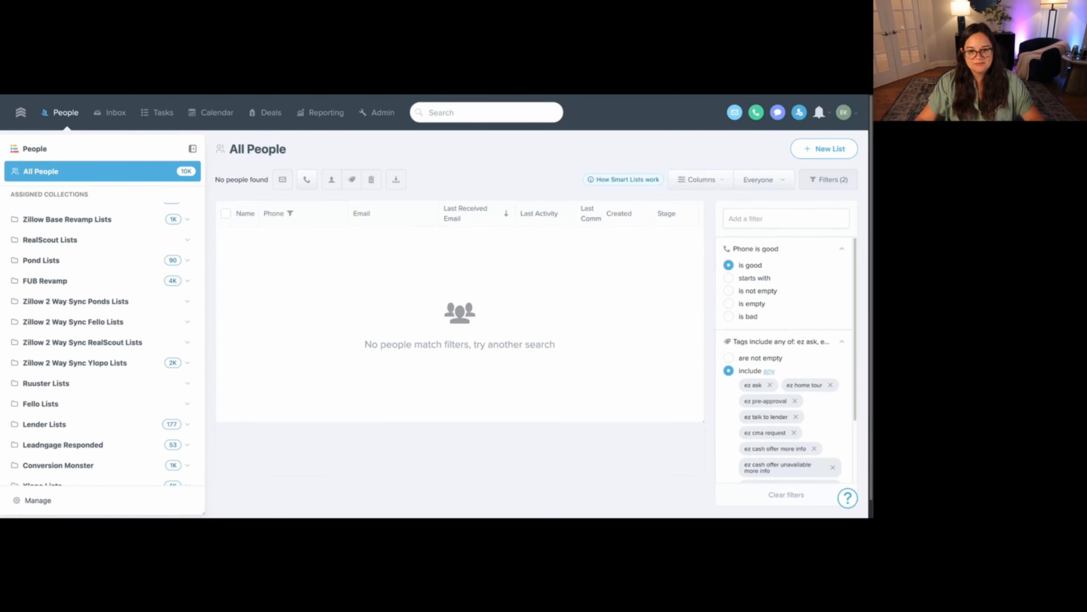
{"action": "left_click", "coordinate": [546, 218]}
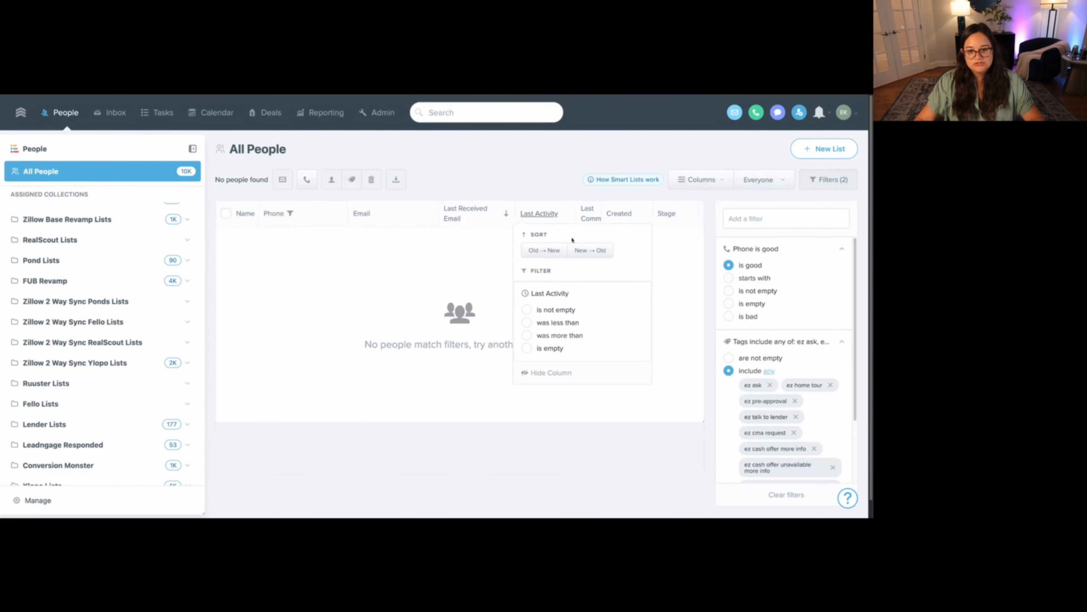
{"action": "left_click", "coordinate": [590, 251]}
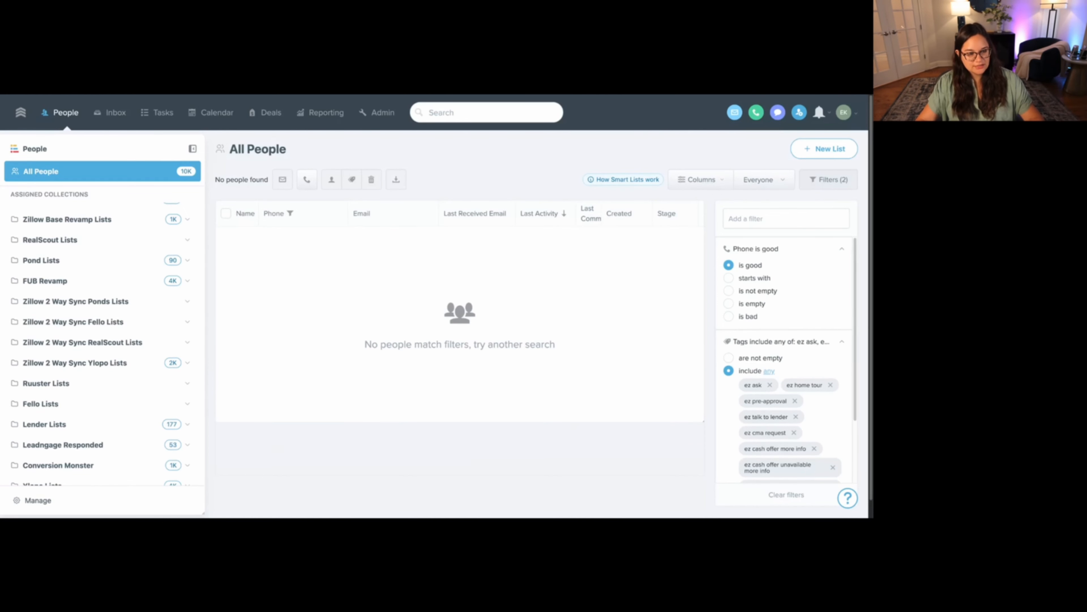
{"action": "left_click", "coordinate": [787, 219]}
{"action": "type", "text": "talk t"}
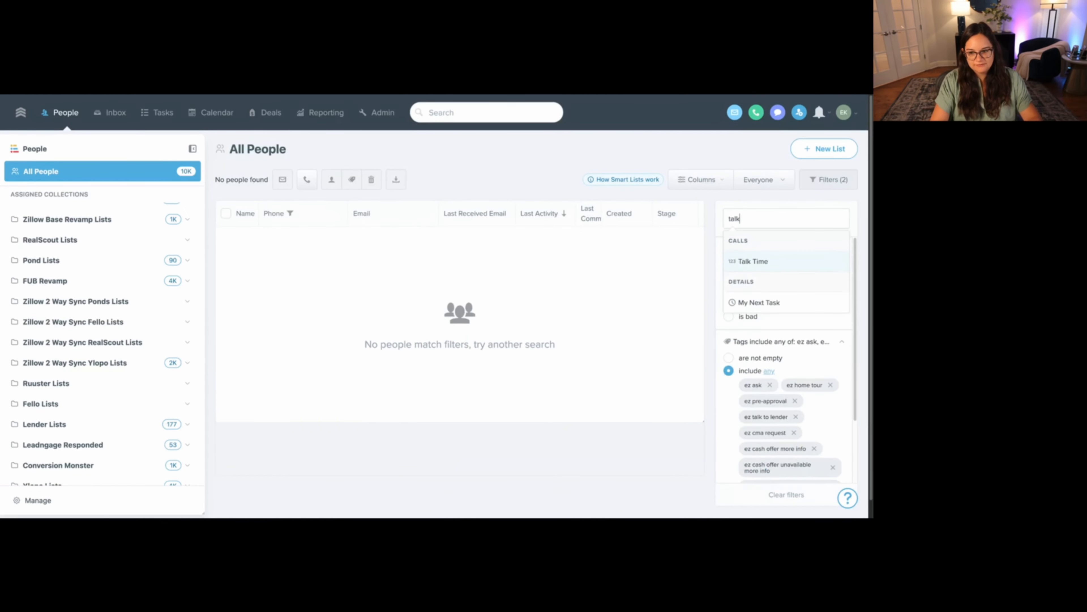
{"action": "left_click", "coordinate": [770, 266]}
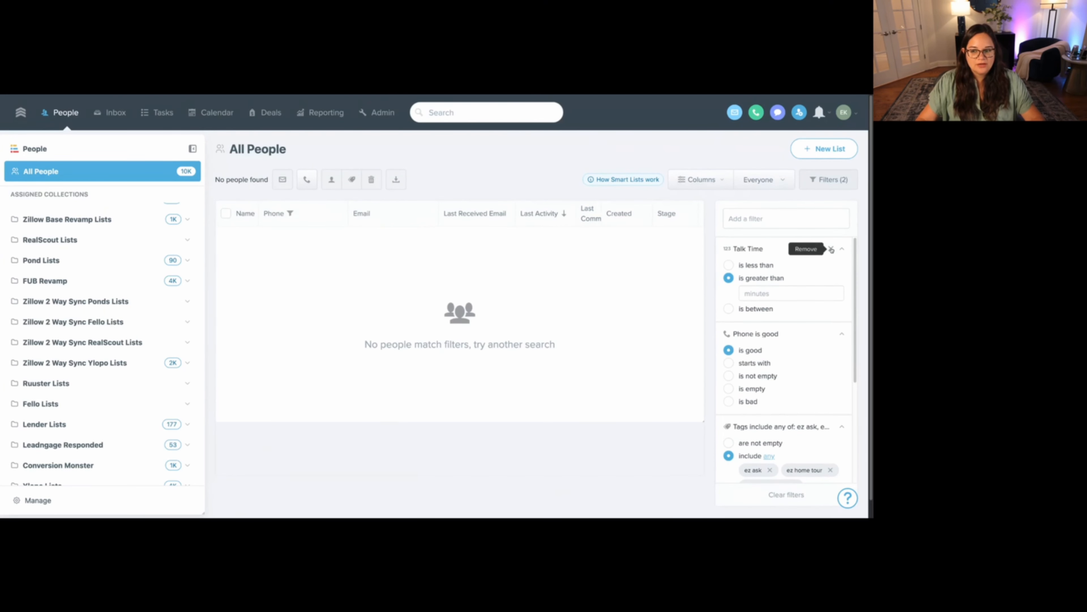
{"action": "left_click", "coordinate": [832, 249]}
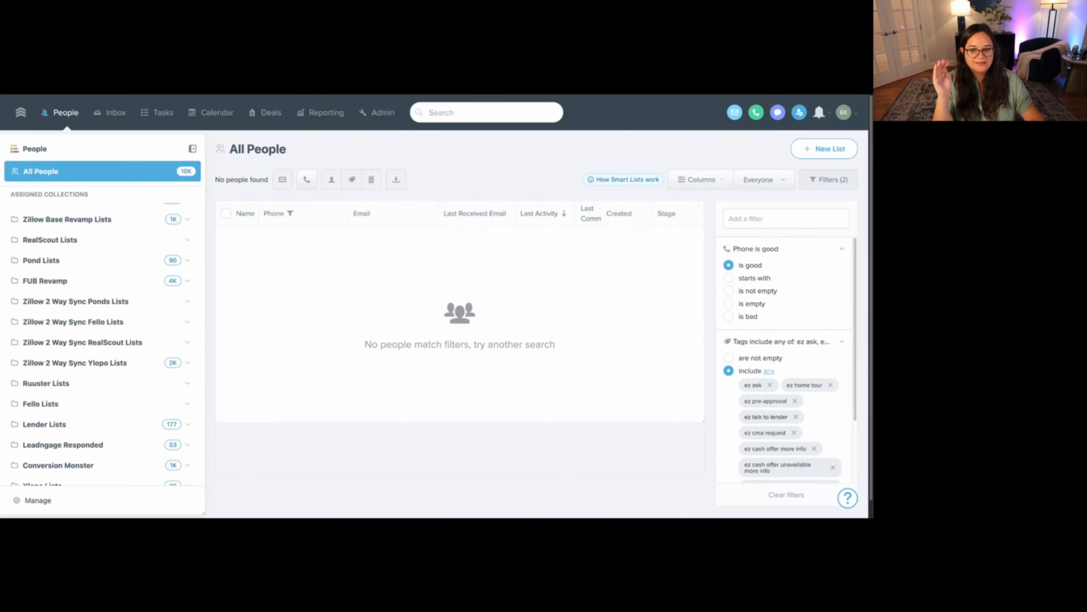
{"action": "scroll", "coordinate": [788, 358], "scroll_direction": "down", "scroll_amount": 2}
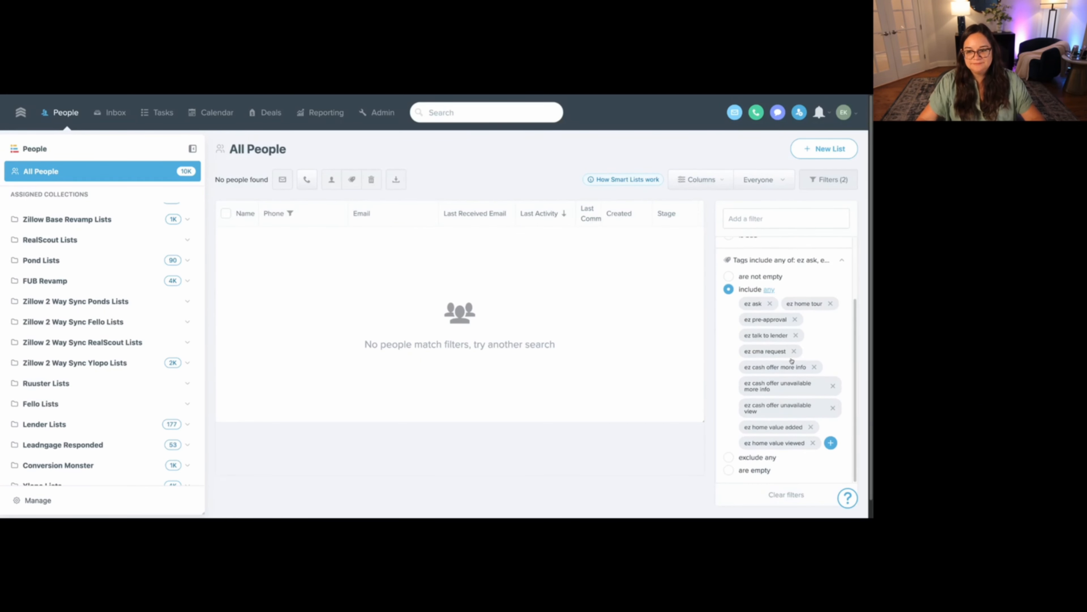
{"action": "scroll", "coordinate": [737, 302], "scroll_direction": "up", "scroll_amount": 2}
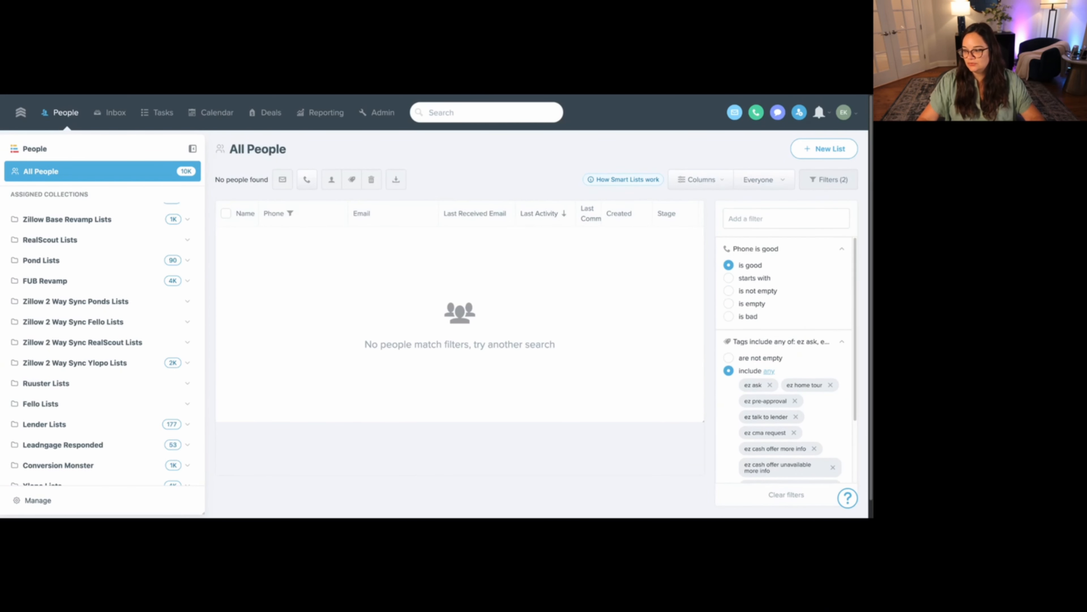
- Open the Recent Online Activity list in the FUB Revamp collection and examine its description, then collapse the collection
{"action": "scroll", "coordinate": [164, 369], "scroll_direction": "down", "scroll_amount": 7}
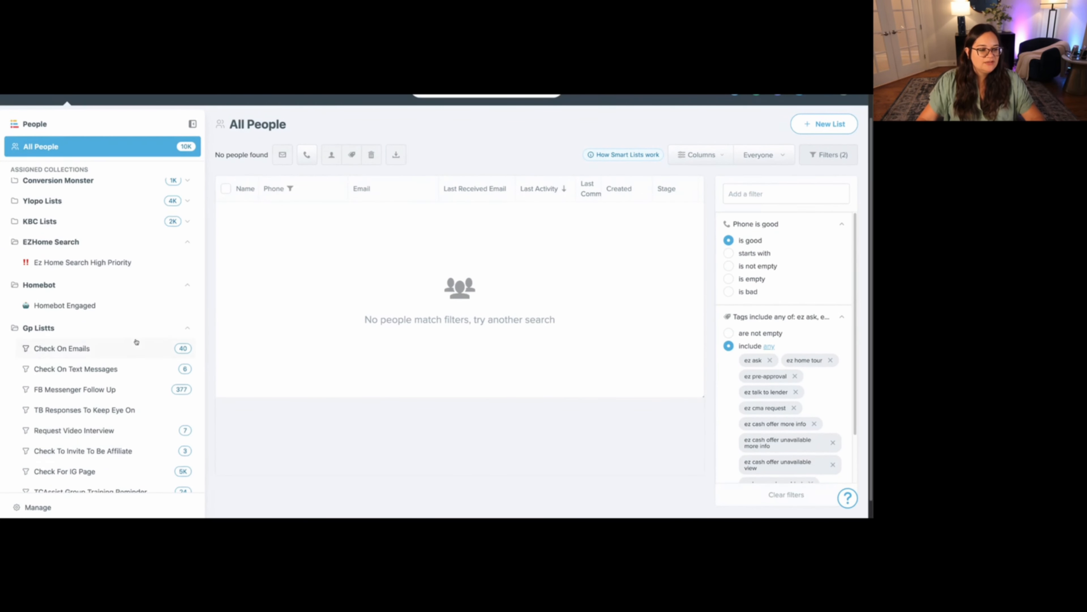
{"action": "scroll", "coordinate": [136, 341], "scroll_direction": "up", "scroll_amount": 6}
{"action": "scroll", "coordinate": [136, 342], "scroll_direction": "up", "scroll_amount": 3}
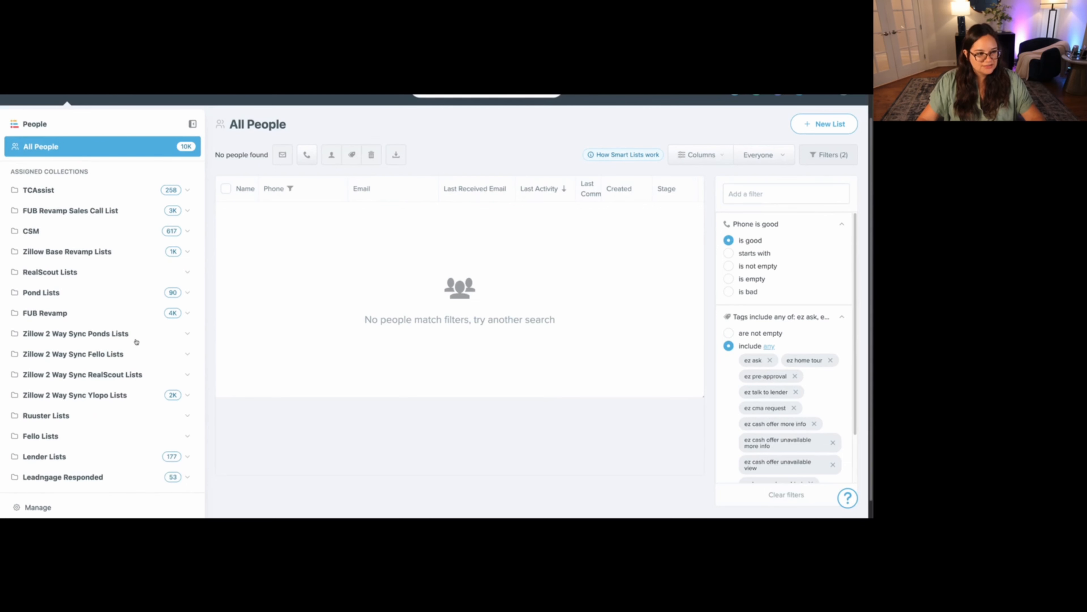
{"action": "scroll", "coordinate": [748, 402], "scroll_direction": "down", "scroll_amount": 2}
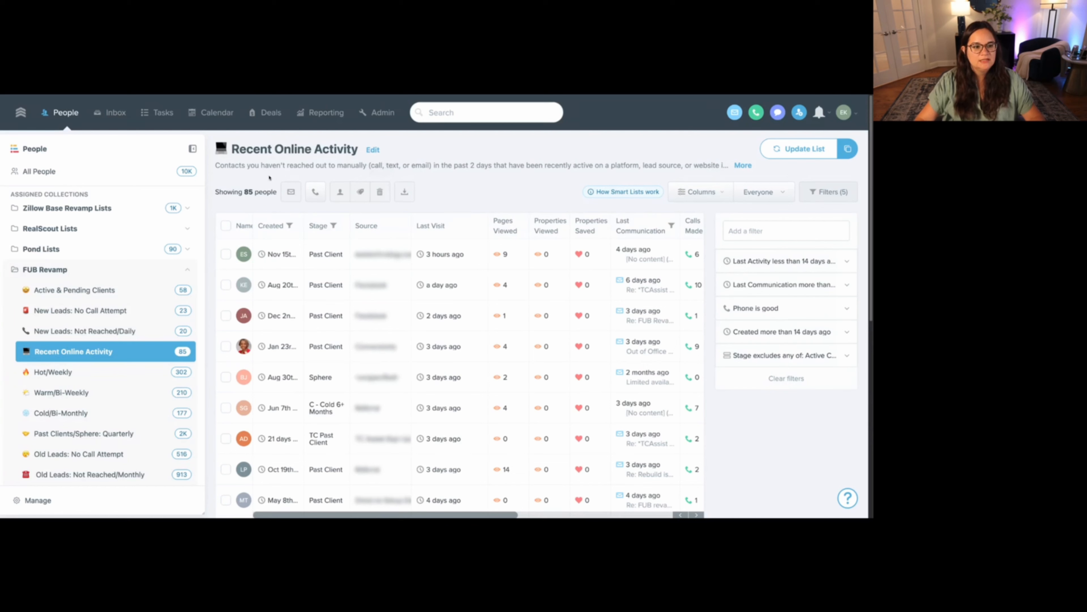
{"action": "left_click_drag", "start_coordinate": [216, 166], "coordinate": [448, 165]}
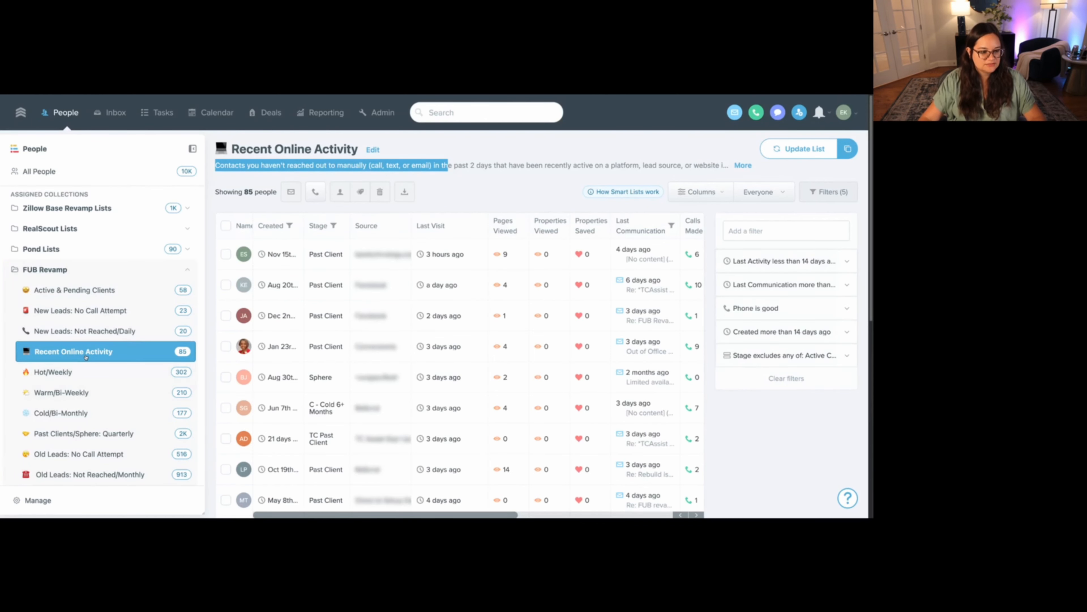
{"action": "left_click", "coordinate": [71, 270]}
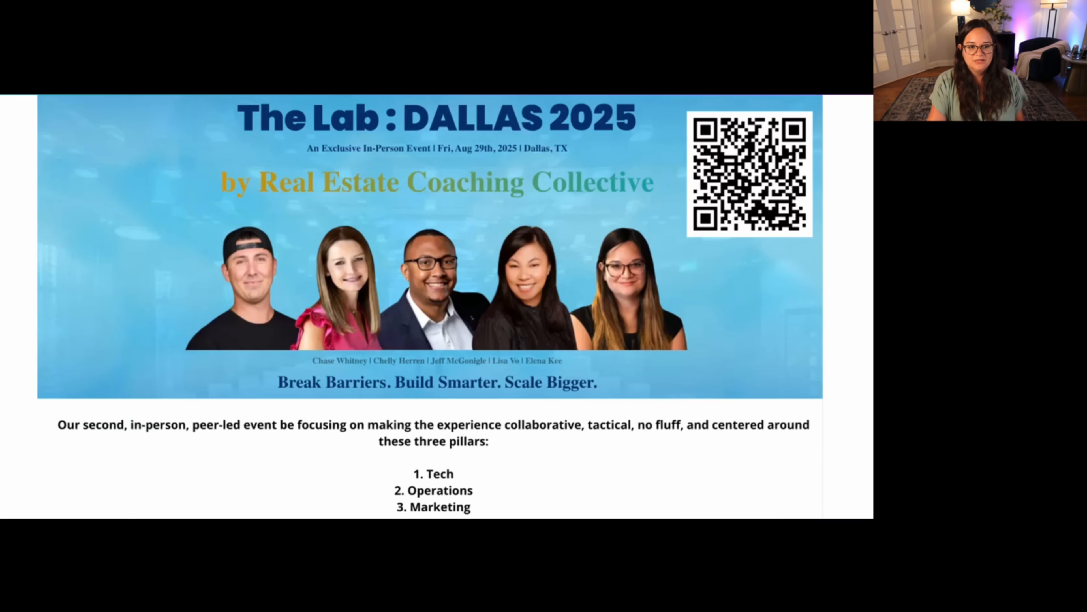